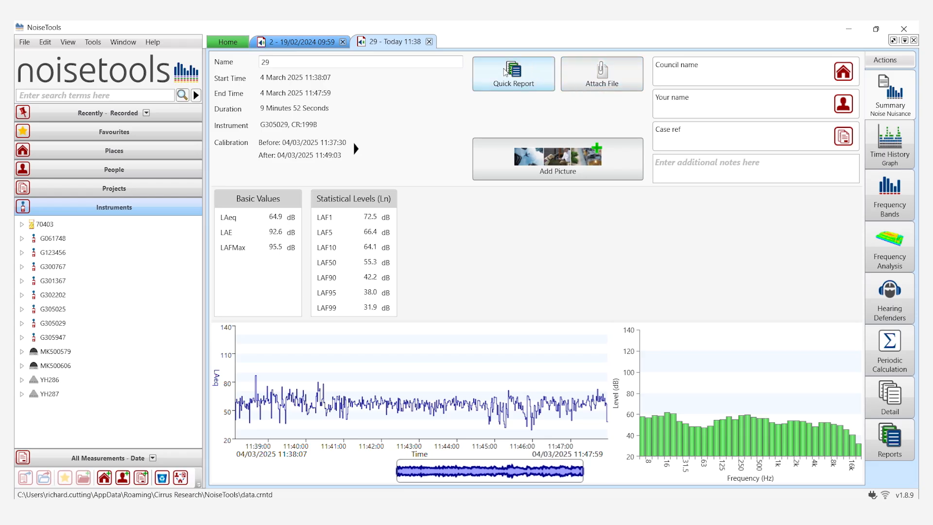
Generate a quick report for measurement 29 and enlarge it to 86% to review its levels and charts
click(505, 72)
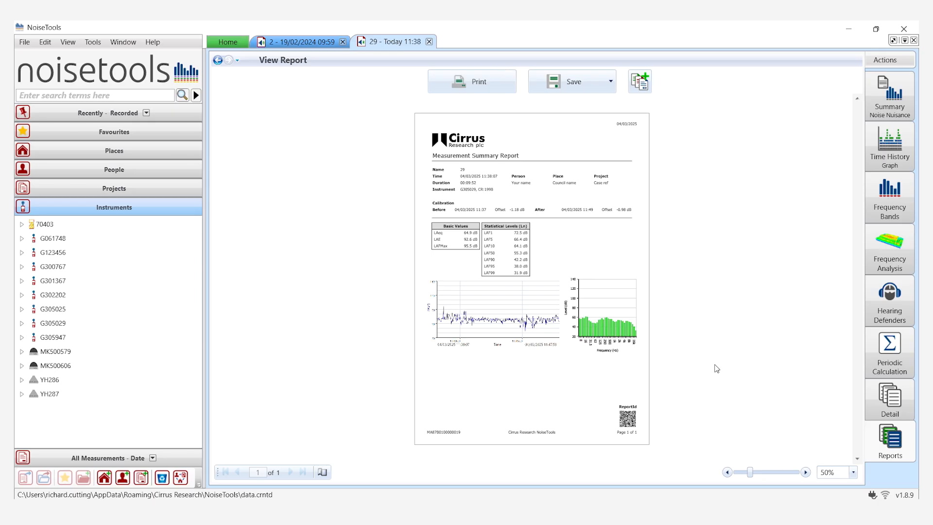
click(805, 472)
click(804, 472)
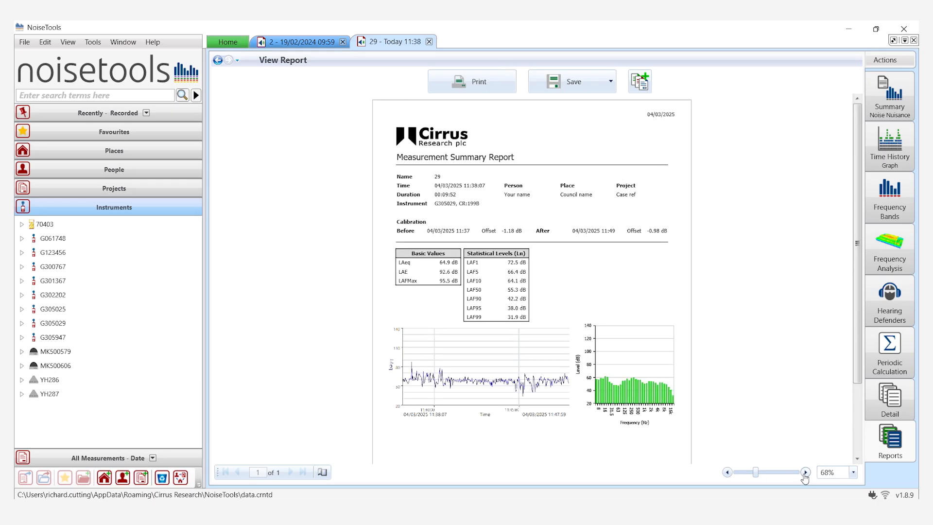
click(805, 472)
click(805, 472)
click(856, 458)
click(856, 459)
click(856, 458)
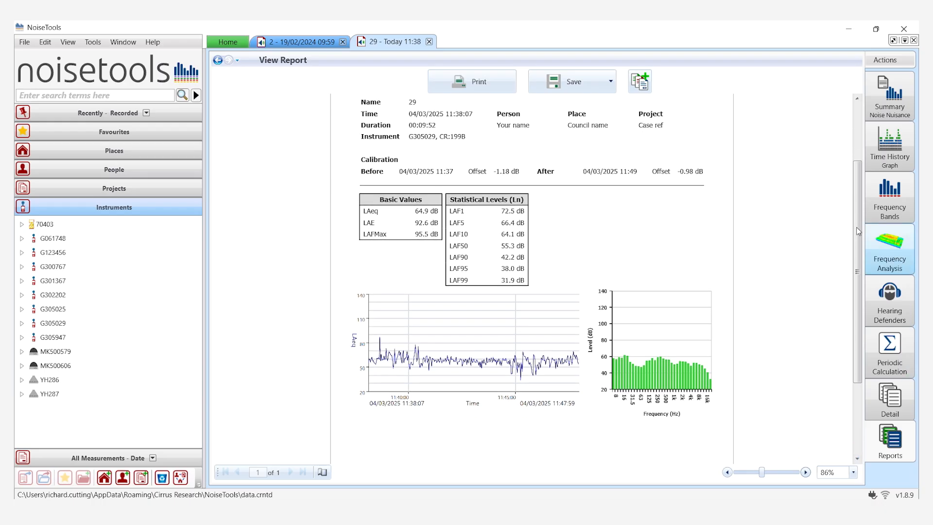
Display the time history graph of measurement 29 and hide its audio markers
click(889, 103)
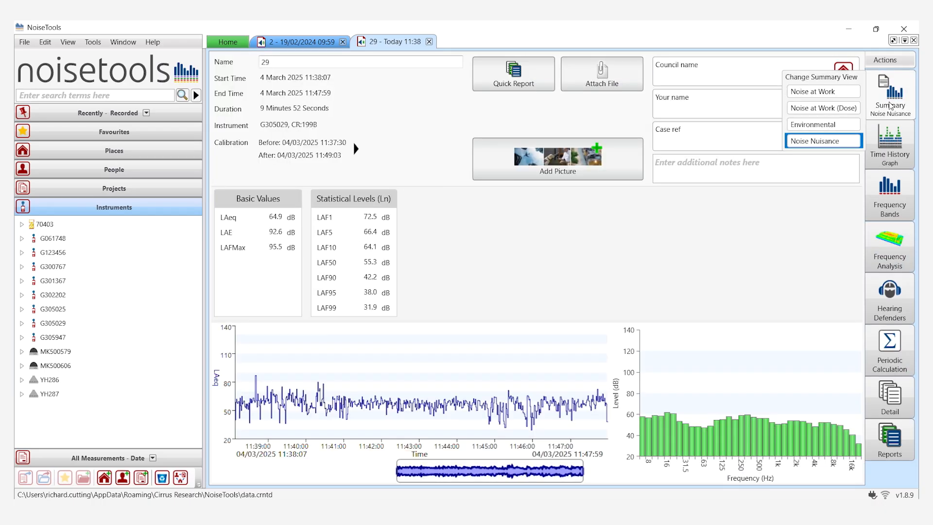
click(889, 141)
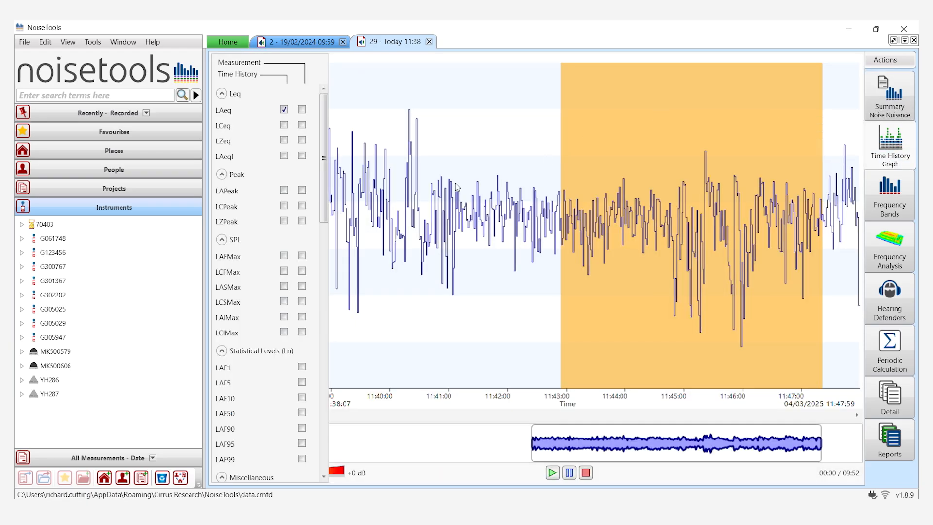
right_click(455, 184)
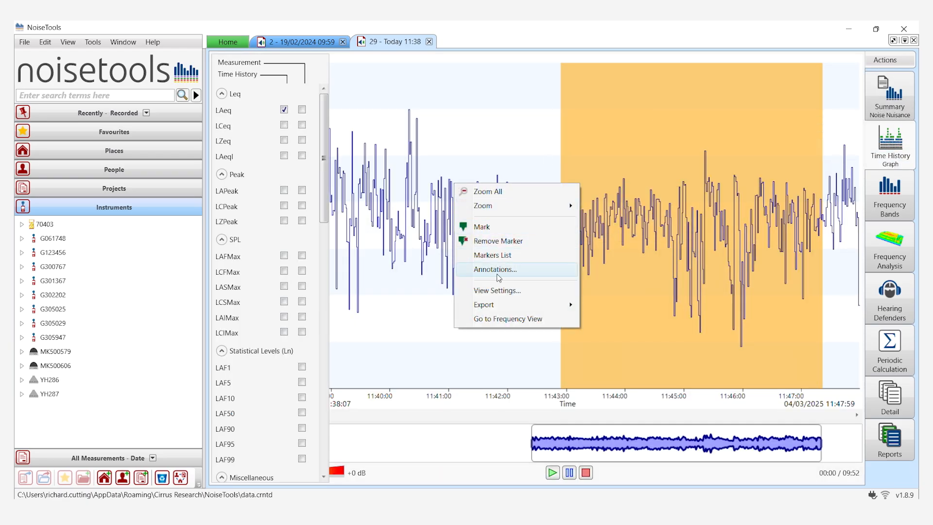
click(487, 290)
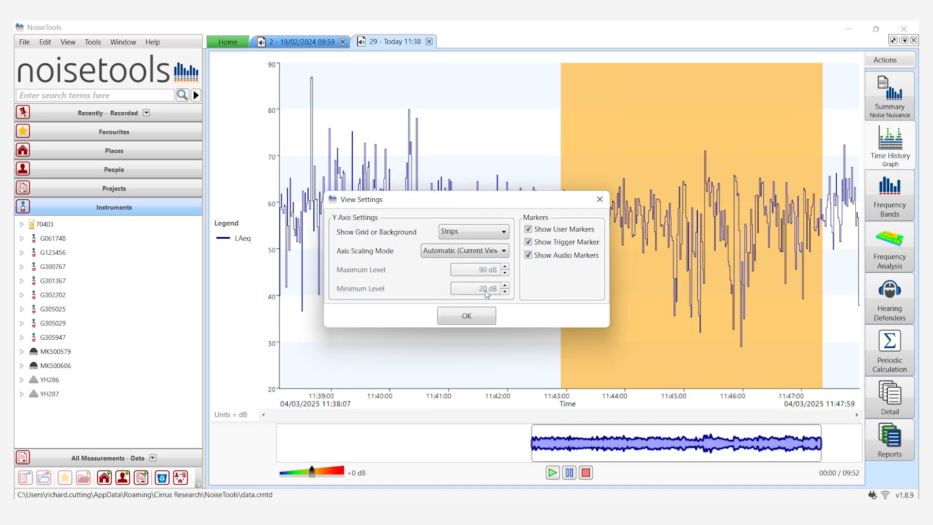
click(528, 255)
click(457, 317)
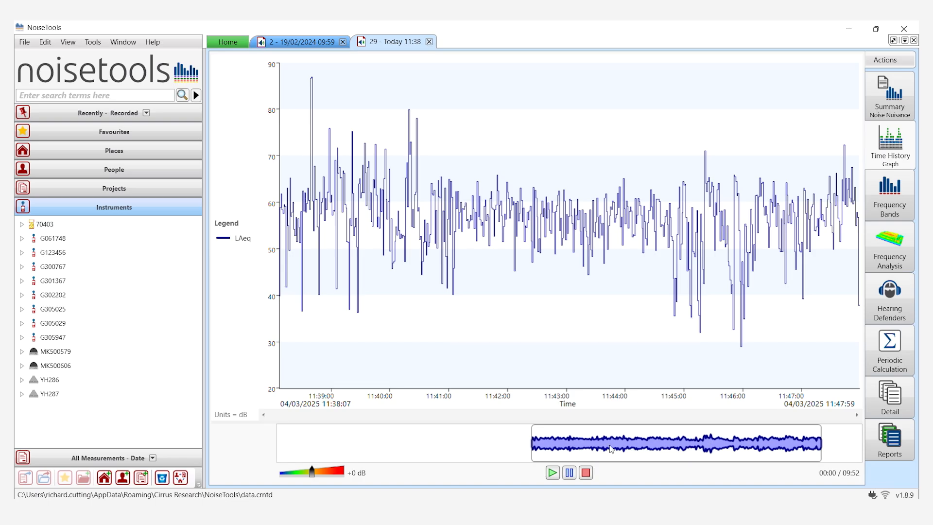
Display the time history graph of the 19/02/2024 measurement and hide its audio markers
click(292, 42)
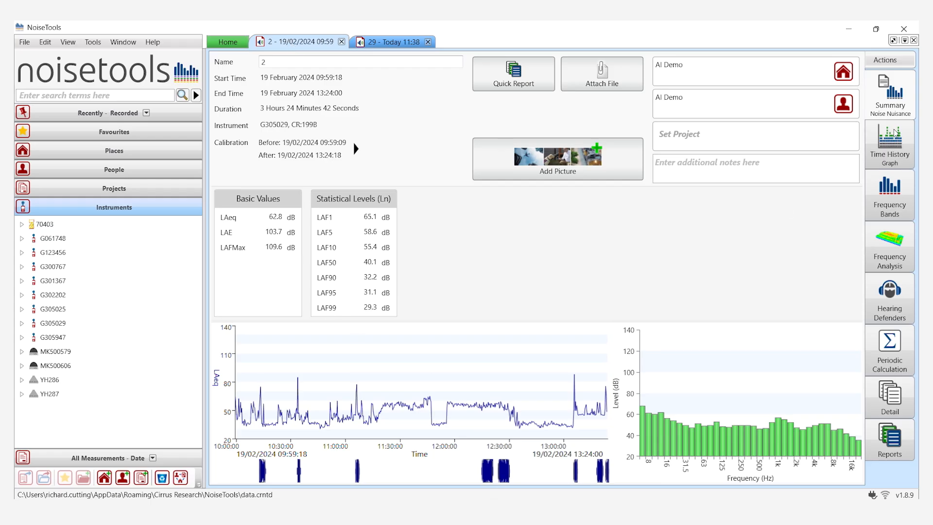
click(888, 138)
right_click(573, 175)
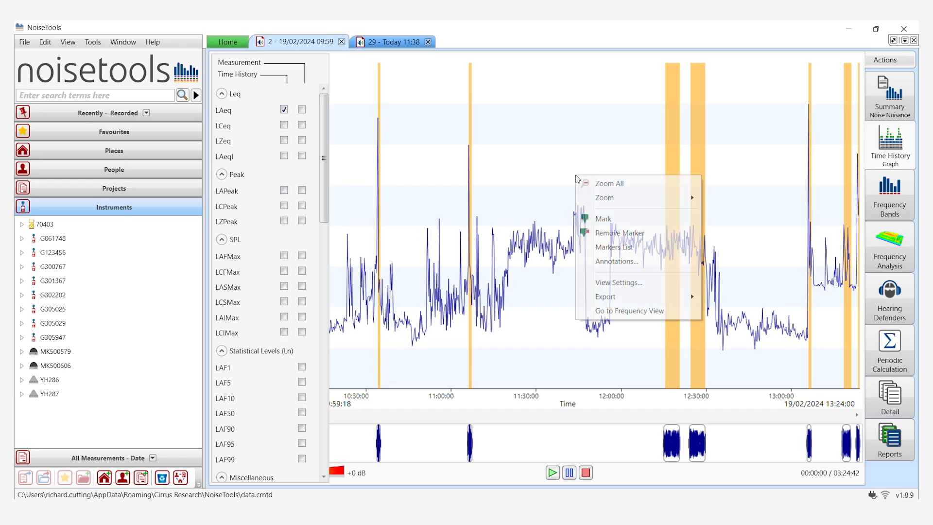
click(621, 282)
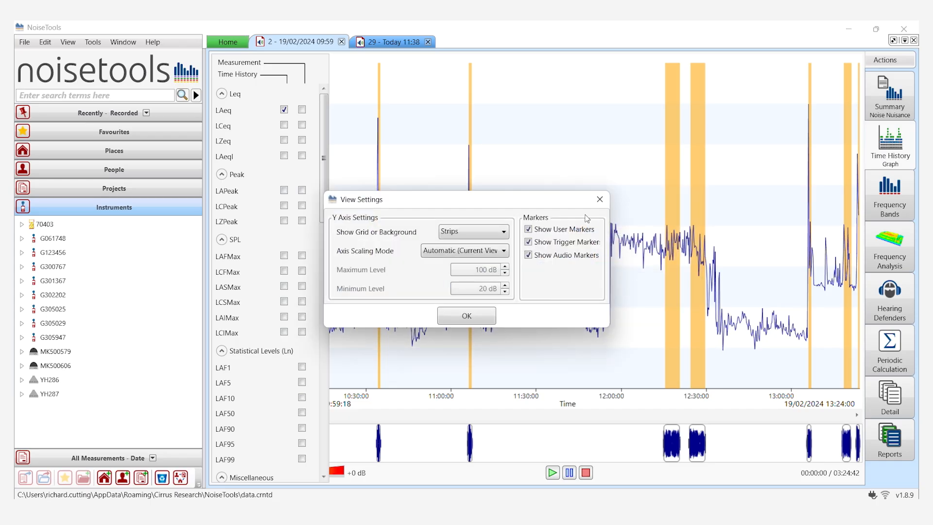
click(528, 255)
click(447, 317)
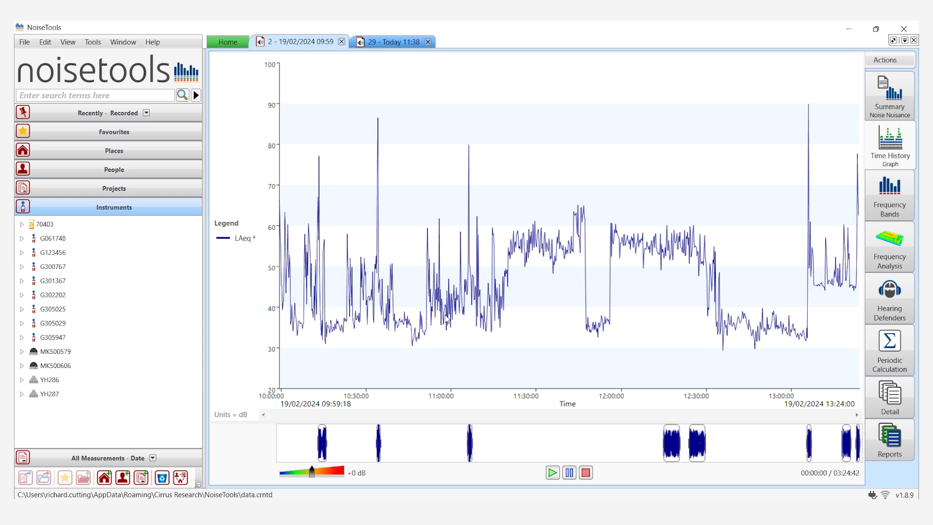
Add the LCPeak time history trace to the graph alongside LAeq
click(228, 231)
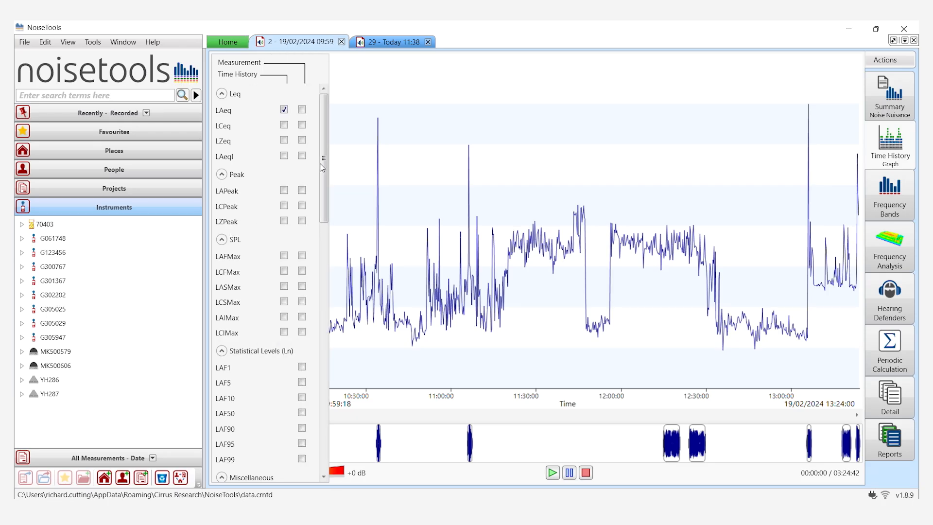
drag(324, 167, 324, 415)
scroll(296, 197, up, 15)
click(284, 206)
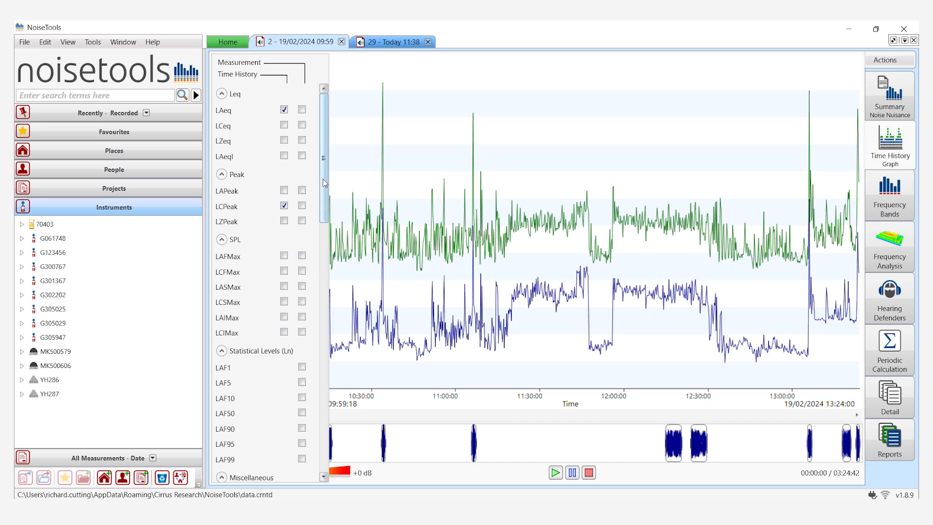
Try out the 50 Hz 1:3 octave time history trace on the graph and remove it again
drag(323, 179, 311, 368)
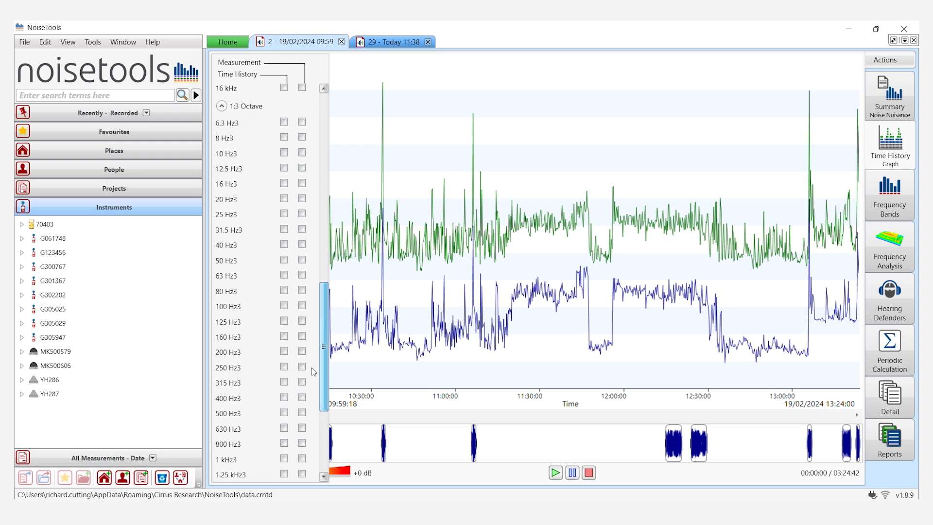
click(284, 261)
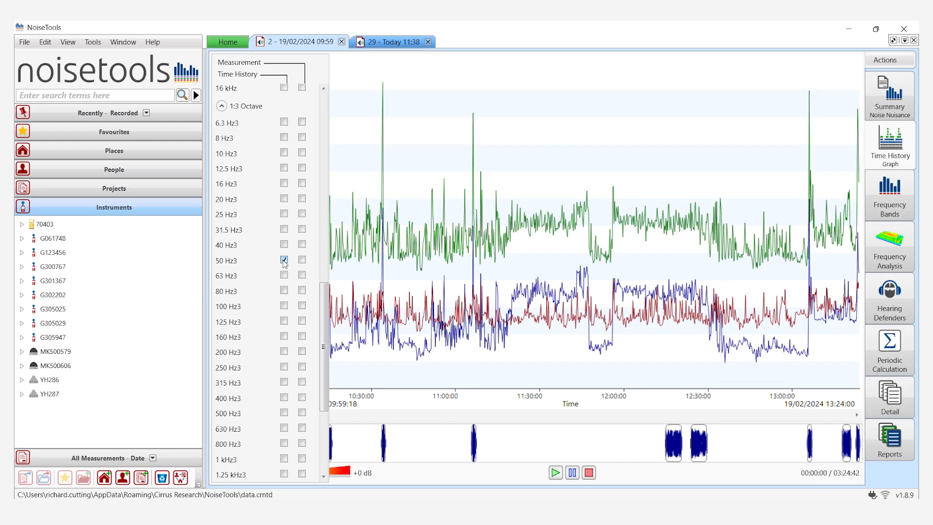
click(284, 261)
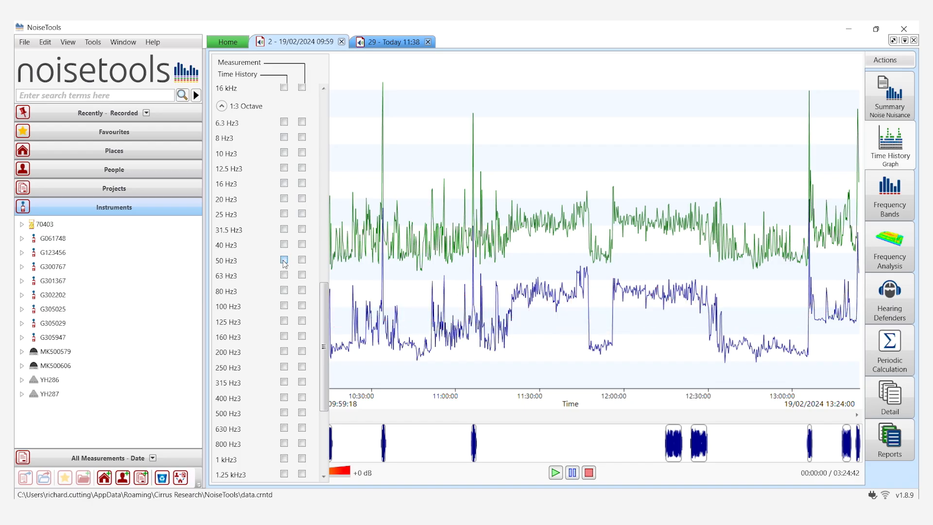
click(284, 261)
click(284, 261)
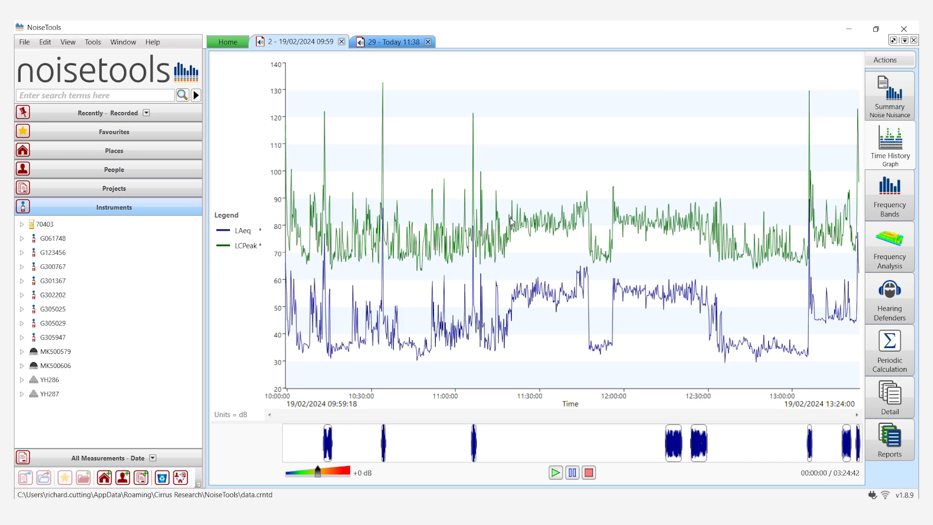
Turn the audio markers back on in the time history graph's view settings
right_click(540, 184)
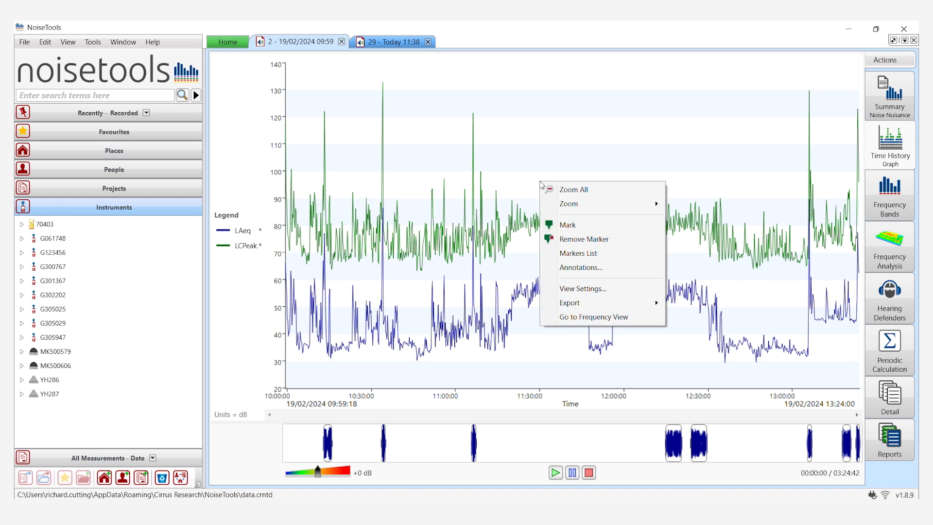
click(601, 289)
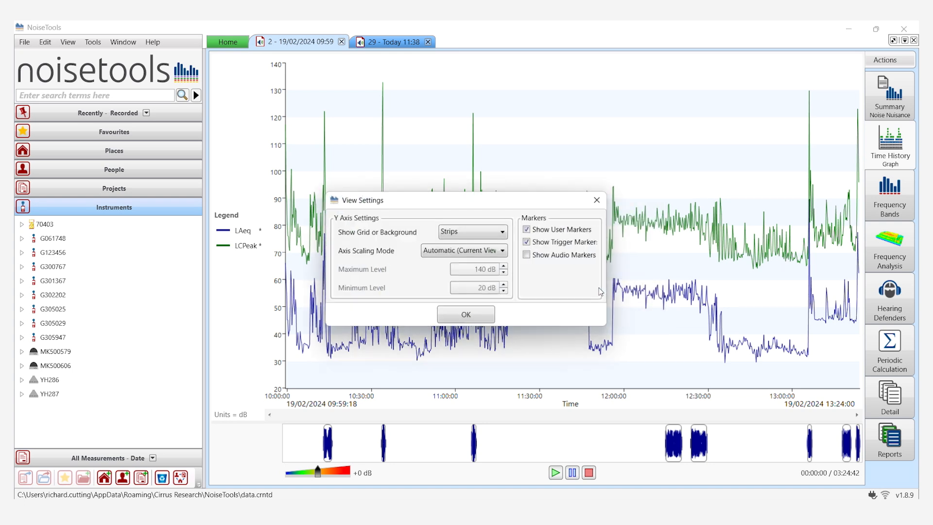
click(528, 256)
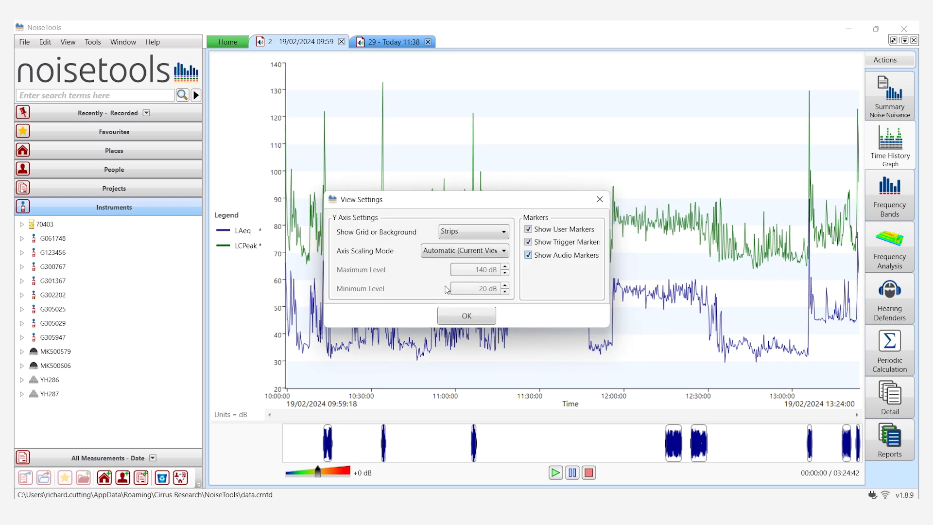
click(462, 315)
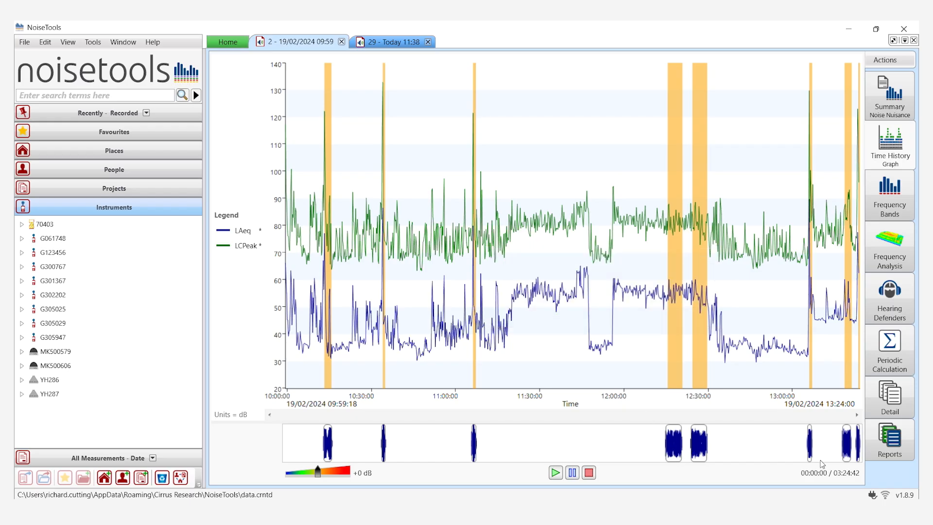
Generate a quick report of the time history and enlarge its second page to 95% to review the audio marker table
mouse_move(565, 316)
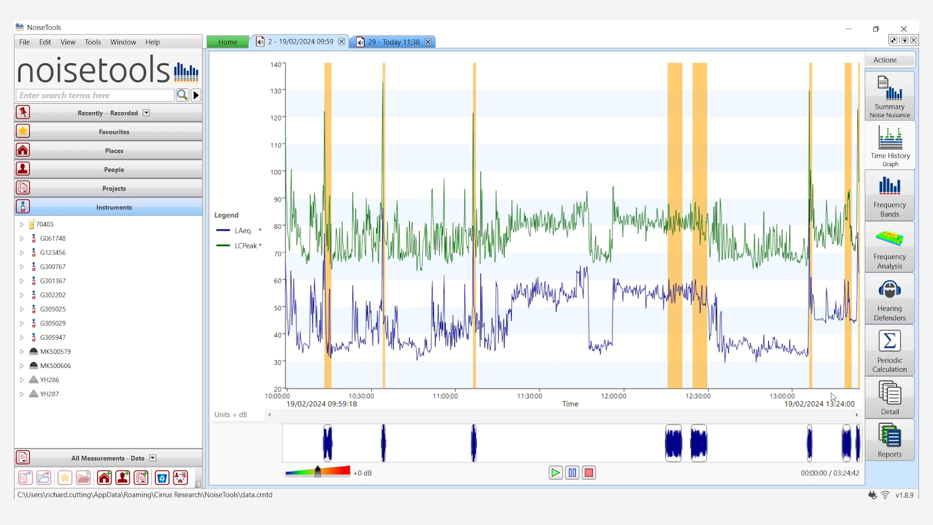
click(884, 60)
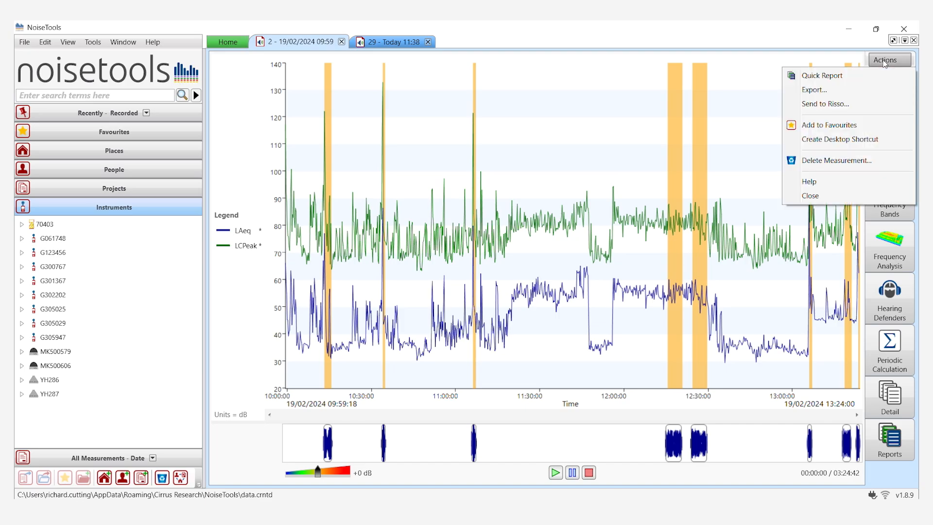
click(837, 76)
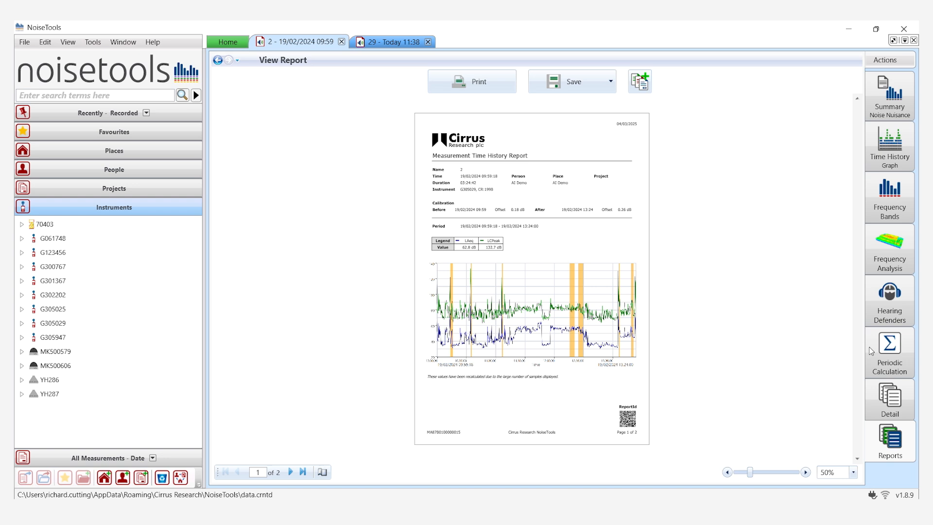
click(805, 472)
click(804, 471)
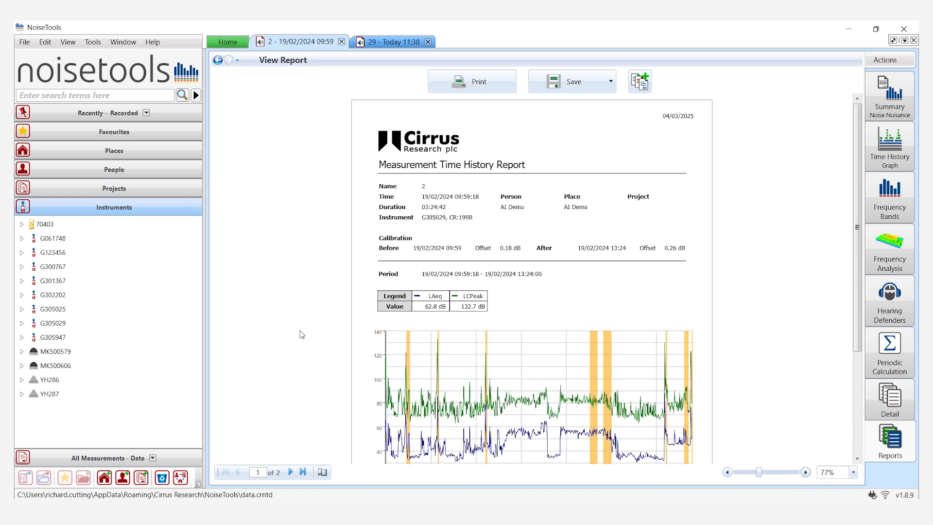
click(290, 472)
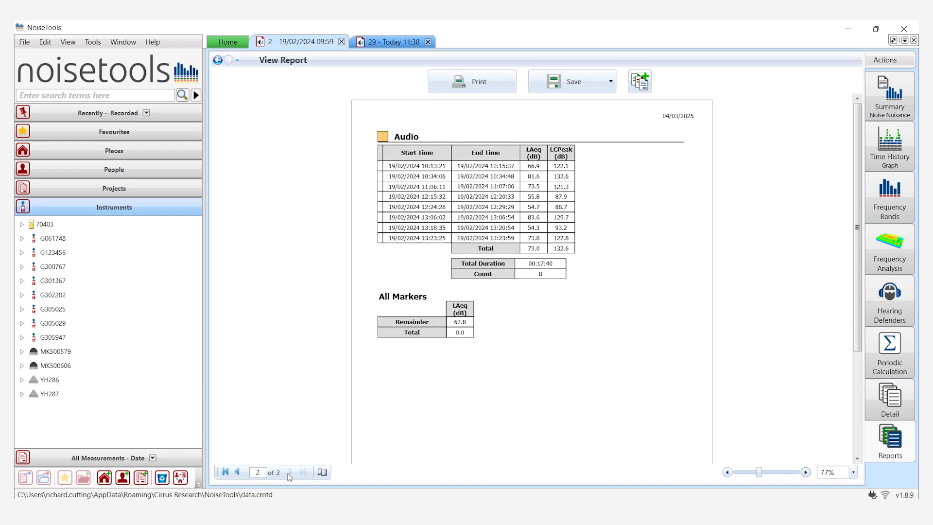
click(804, 472)
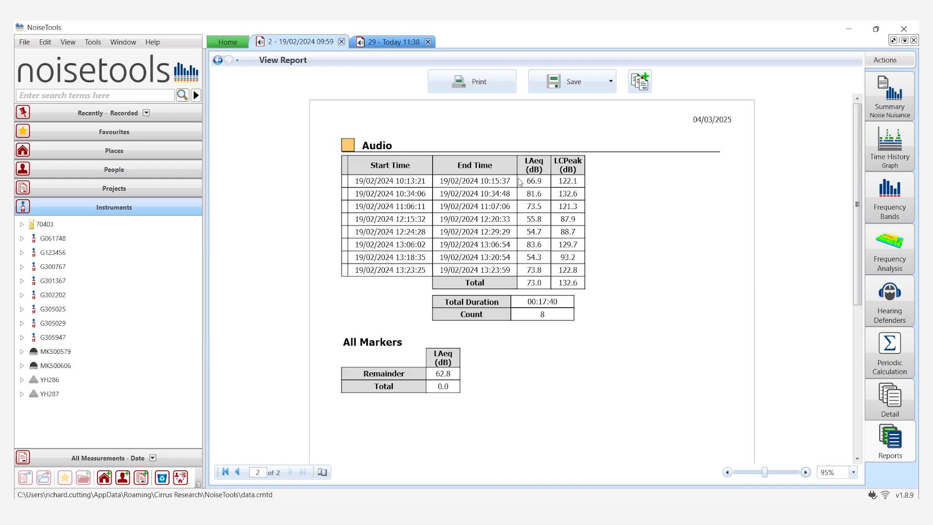
Return to the time history graph and play the audio recording that starts at about 12:15
click(873, 149)
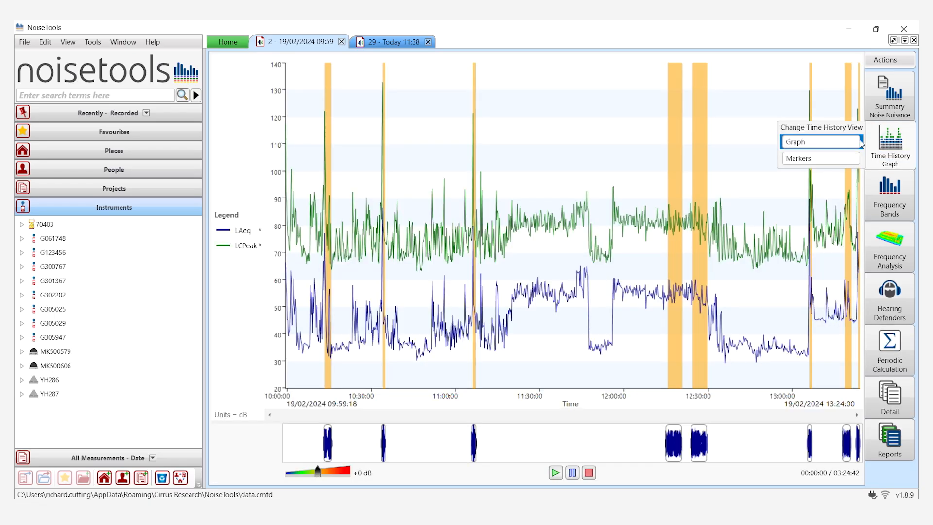
mouse_move(580, 231)
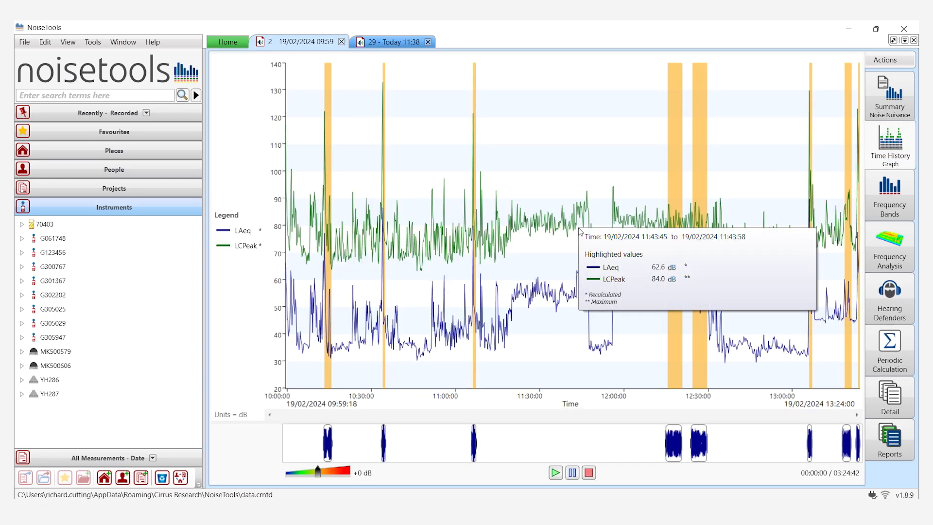
click(669, 438)
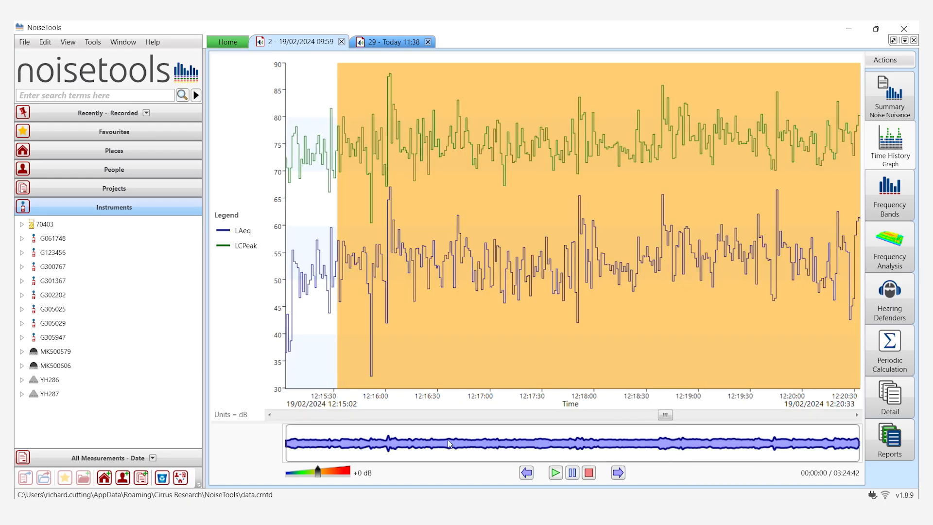
click(555, 472)
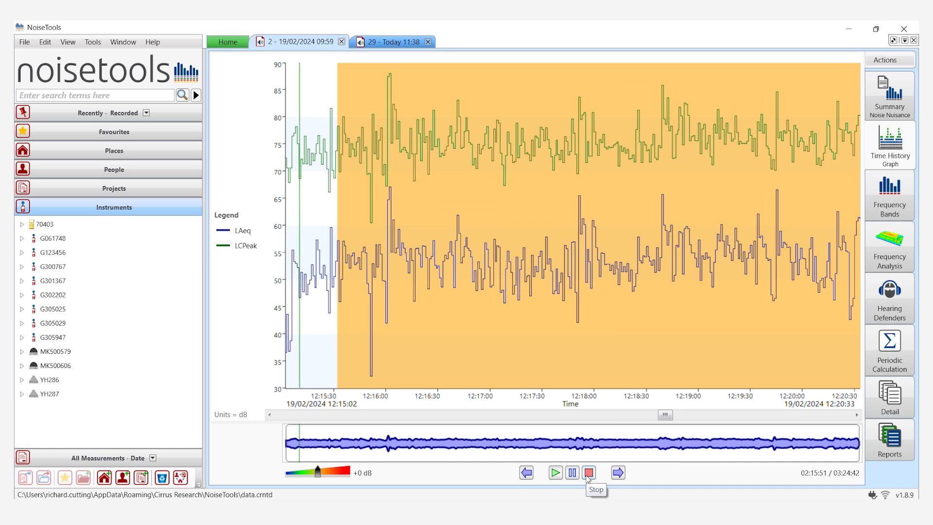
Listen to the recording from several different points along its waveform, with the playback gain set to +0 dB
click(330, 441)
click(302, 441)
click(440, 446)
click(333, 442)
click(388, 444)
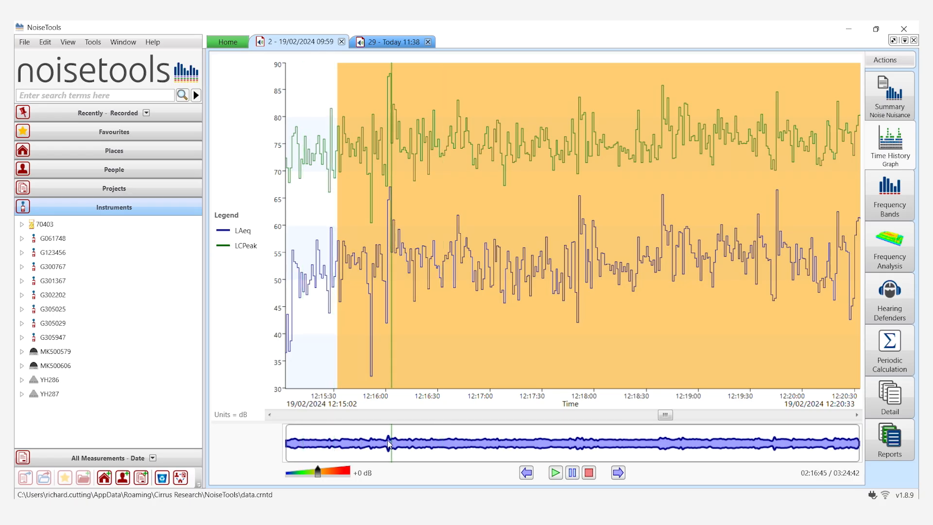
click(299, 444)
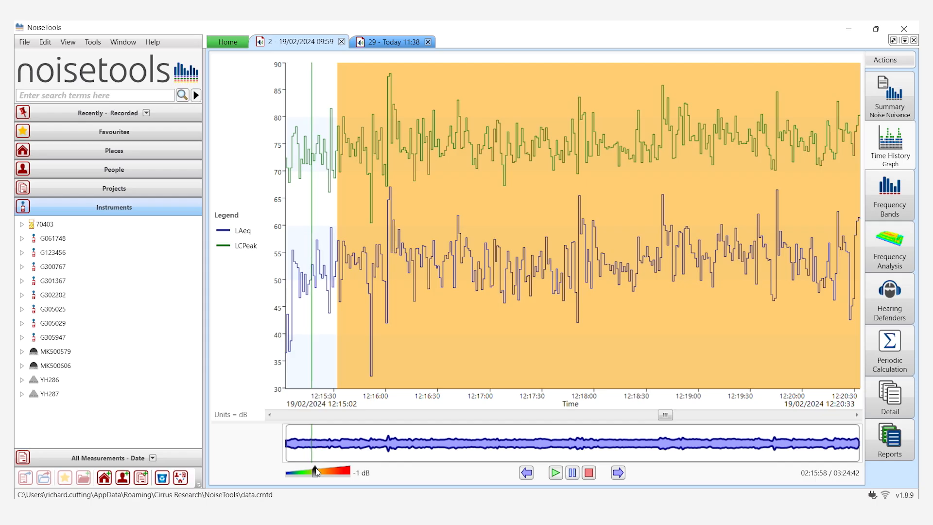
drag(317, 470, 319, 474)
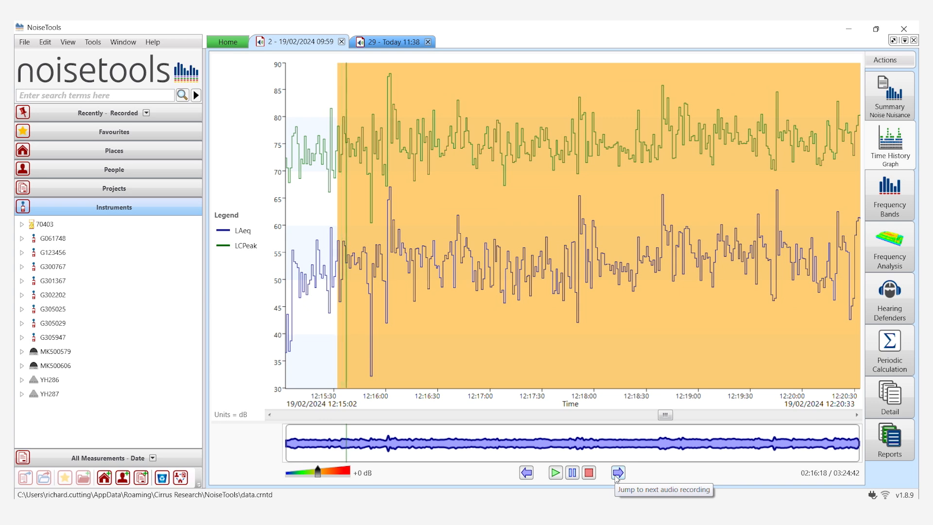
Stop the audio playback and open the list of the measurement's audio recordings from the waveform's options
click(588, 473)
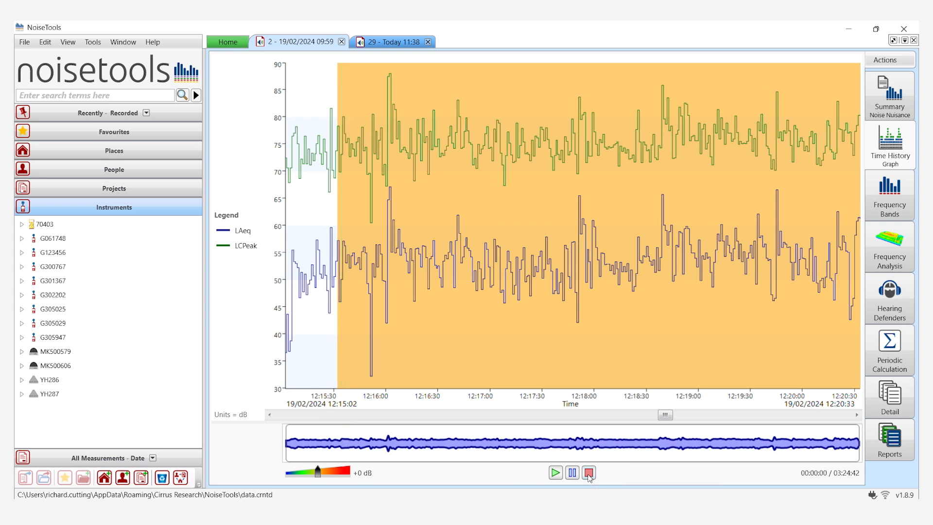
right_click(556, 452)
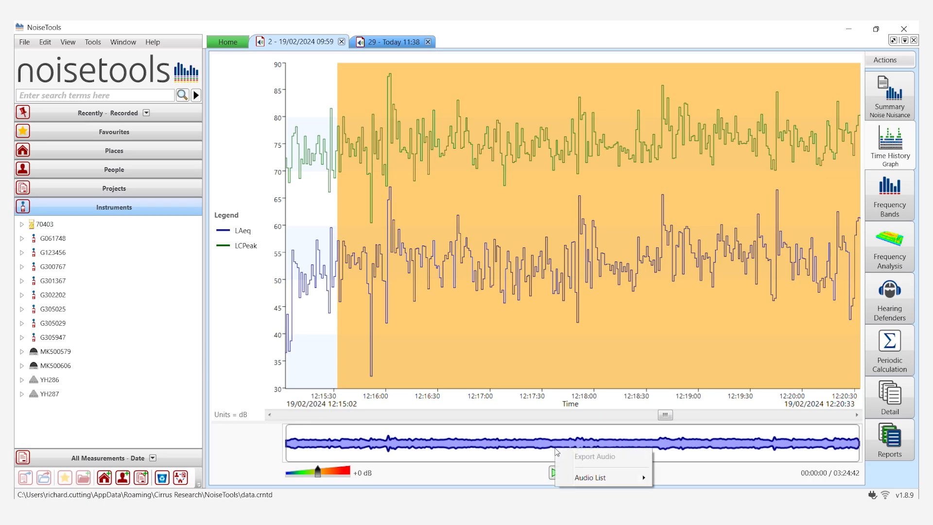
mouse_move(587, 481)
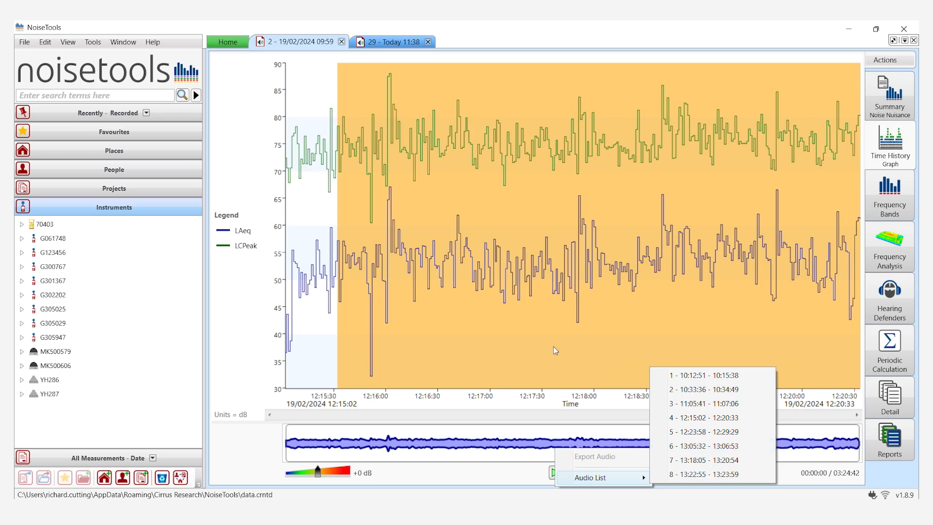
Zoom the time history graph out to the whole measurement and check the audio options of the recording at about 12:15
right_click(298, 215)
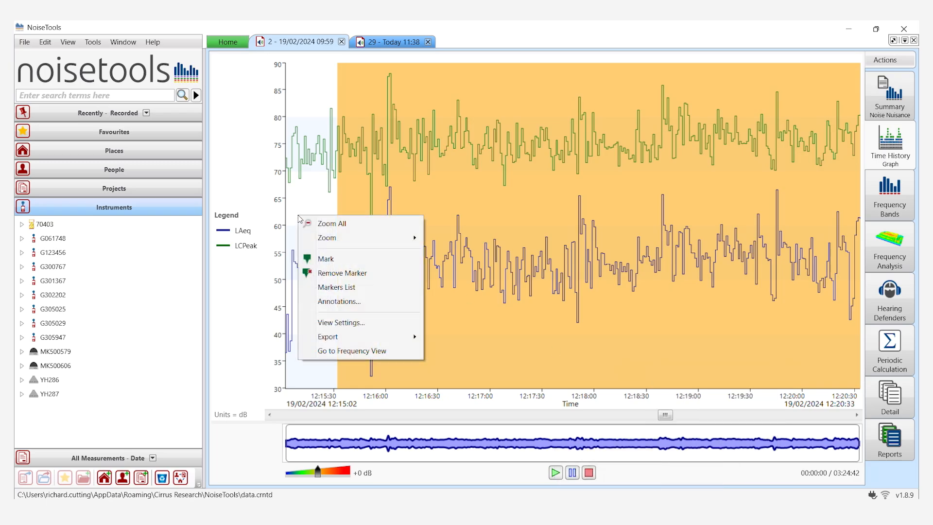
click(331, 223)
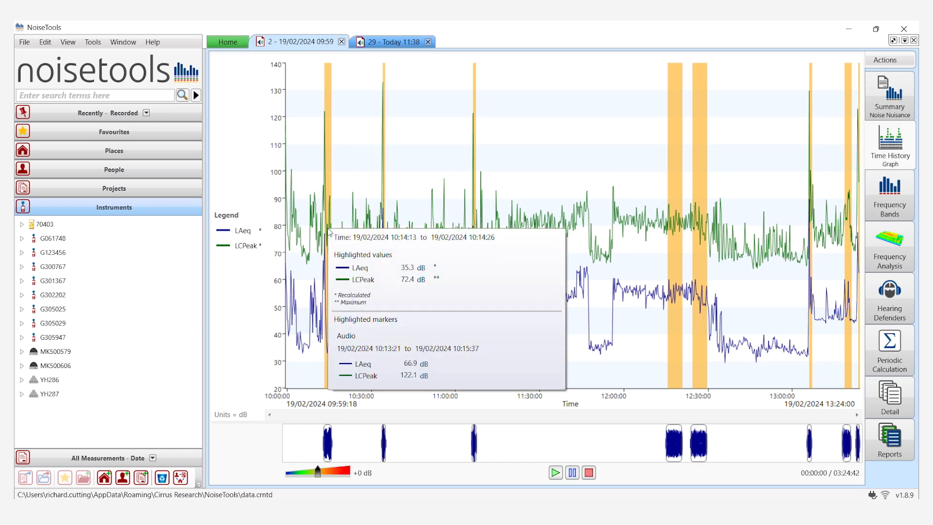
right_click(672, 441)
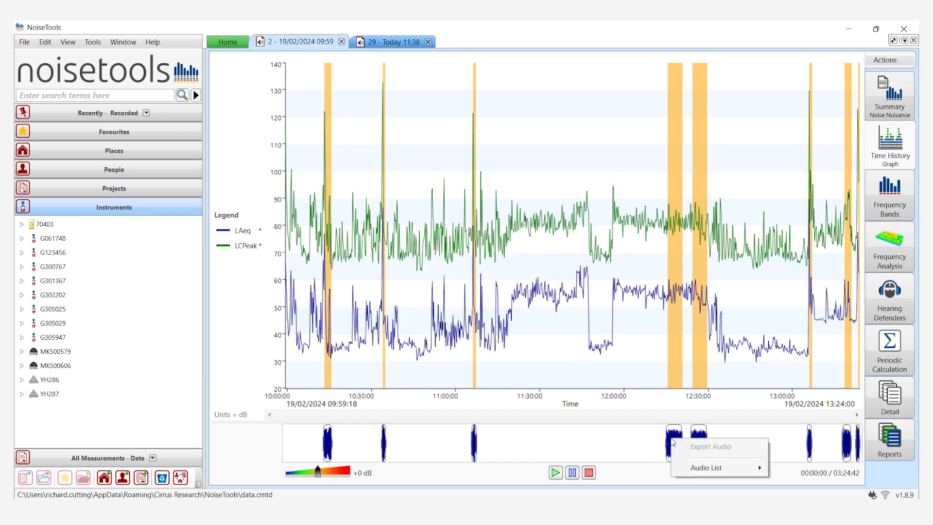
click(560, 322)
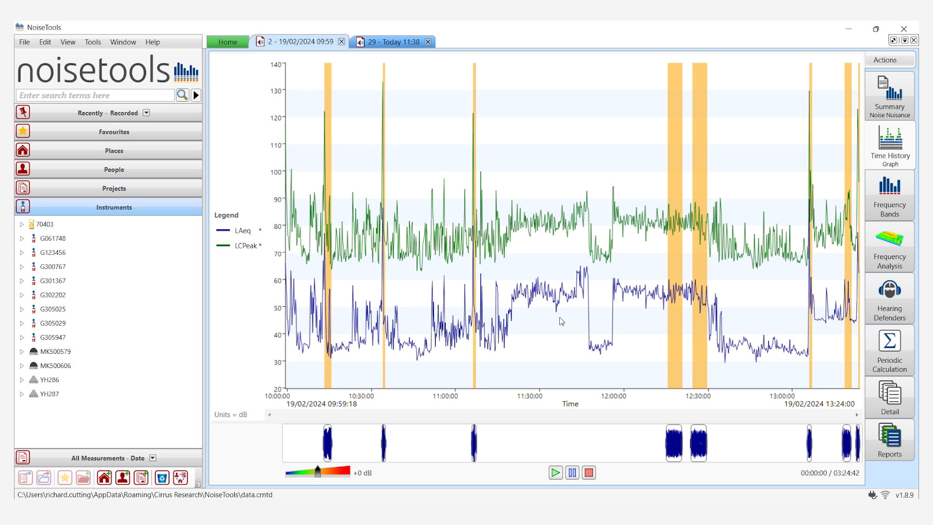
Show the frequency bands as a time history, play them from the start of the measurement and stop the playback
click(896, 185)
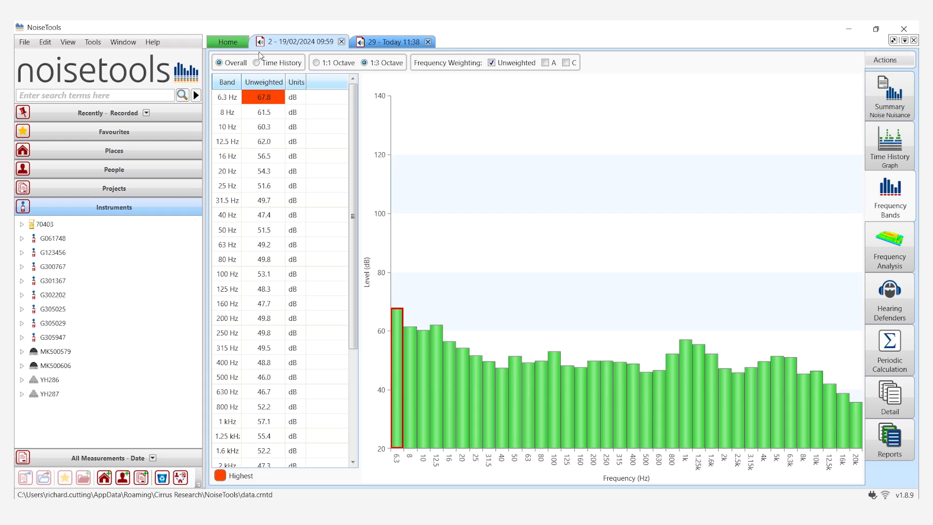
click(256, 63)
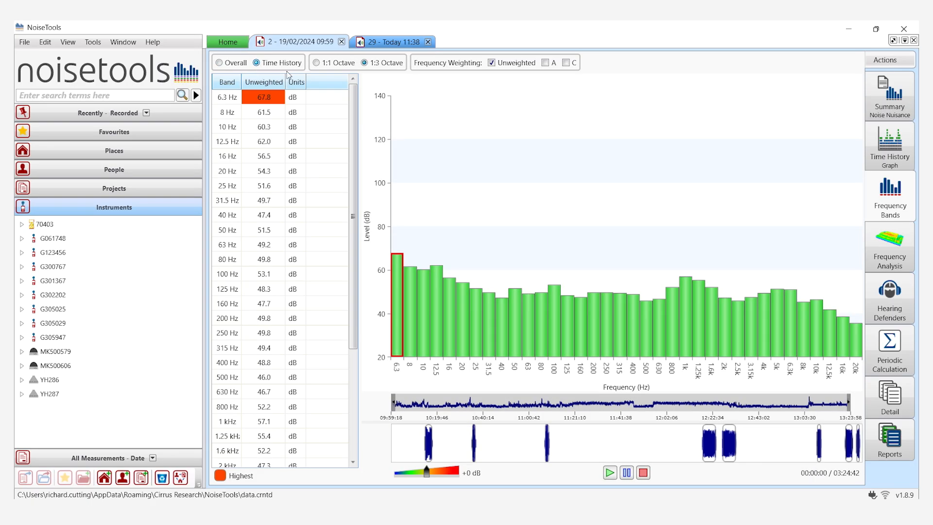
click(609, 473)
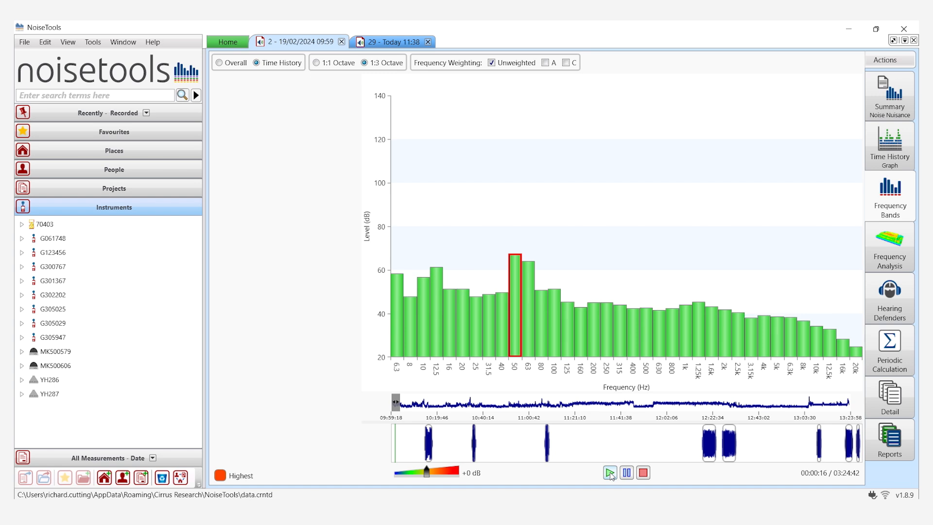
click(641, 475)
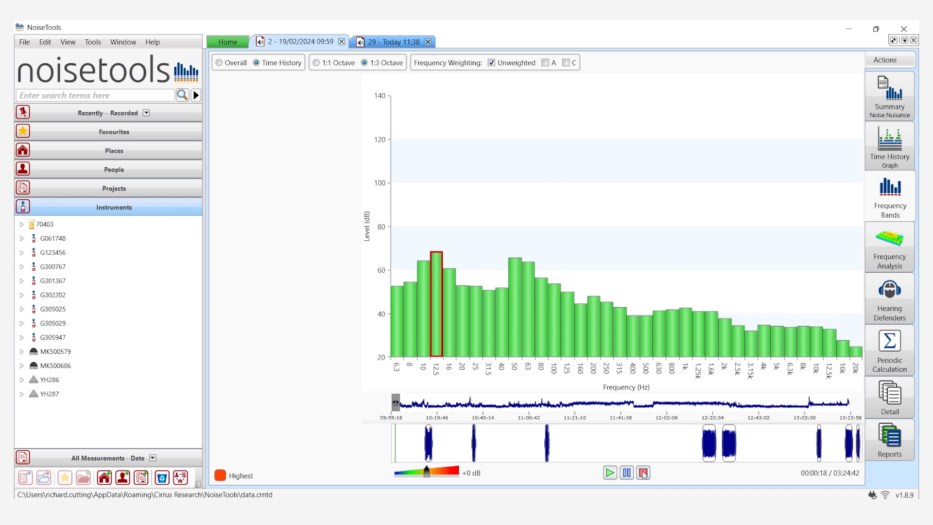
Open the 3D frequency analysis, rotate the surface, and view it in 1:12 Octave (FFT) with its export options
click(889, 248)
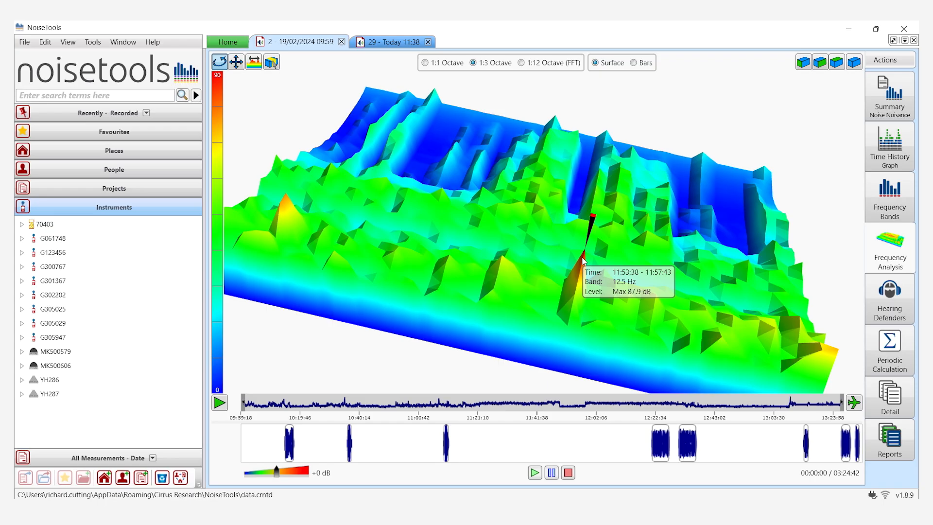
drag(558, 312, 645, 331)
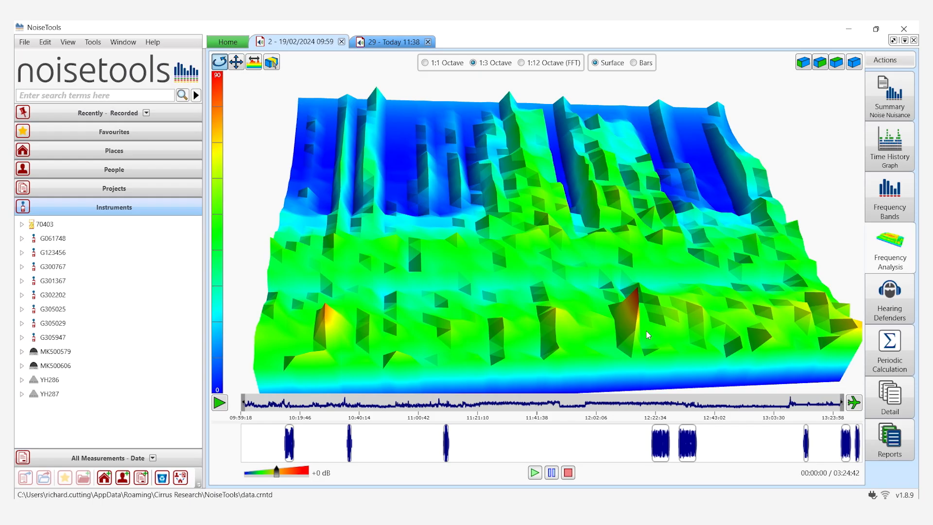
click(520, 63)
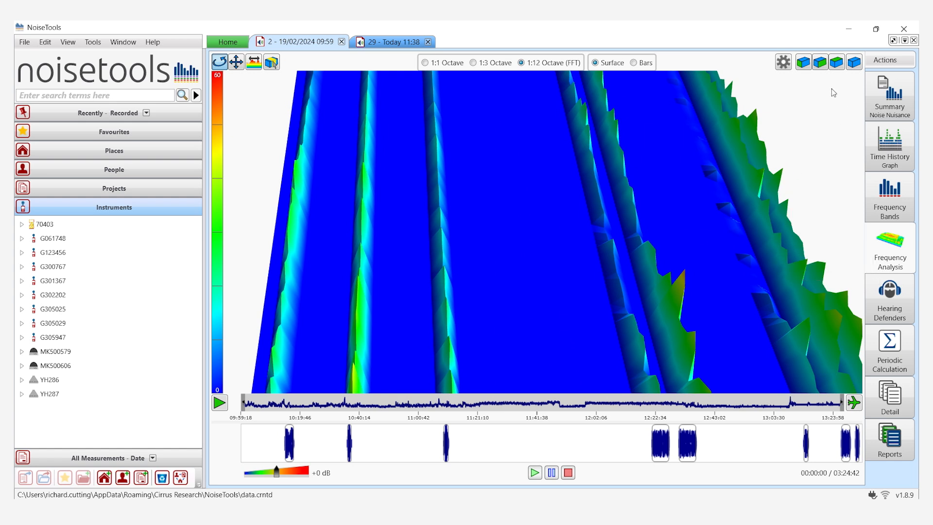
right_click(671, 152)
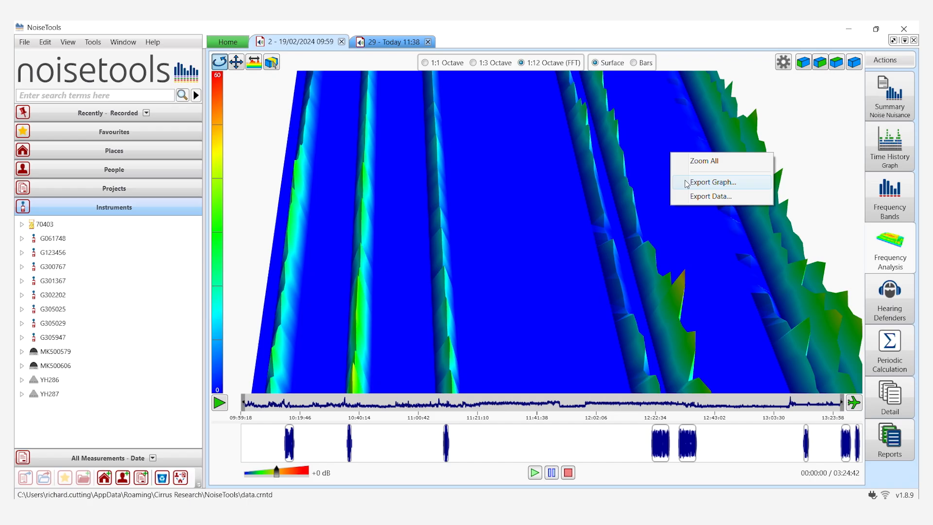
Return the frequency surface to 1:3 Octave, tilt it slightly, and run the fly-through briefly before stopping it
click(473, 63)
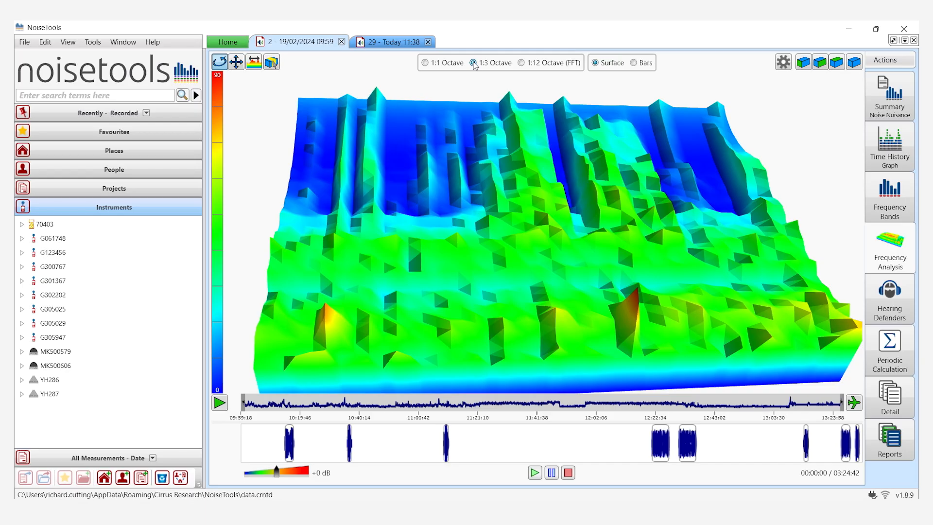
mouse_move(493, 235)
mouse_down()
mouse_move(471, 187)
mouse_move(501, 226)
mouse_up()
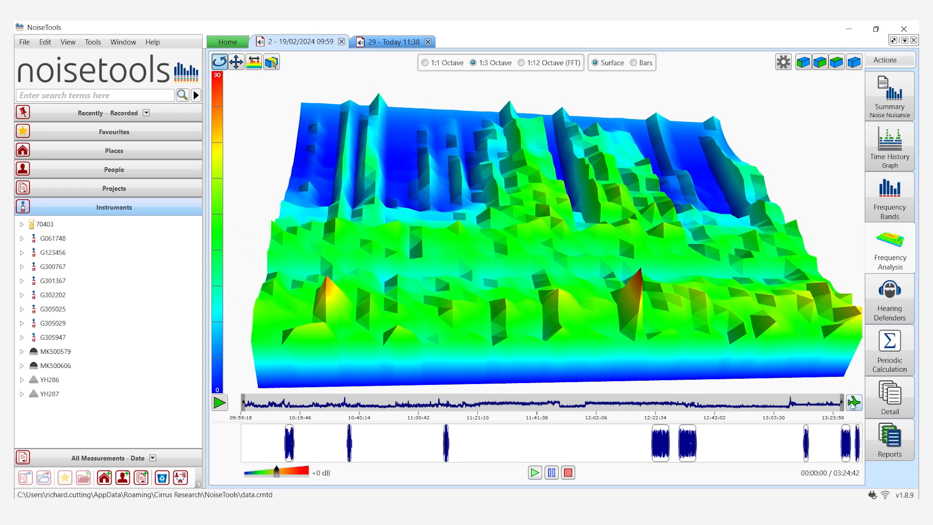
click(853, 403)
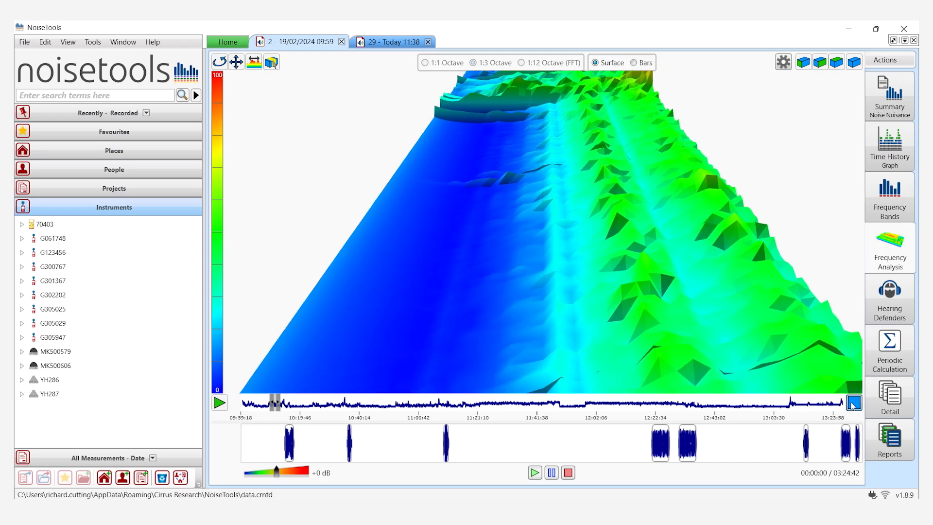
click(853, 403)
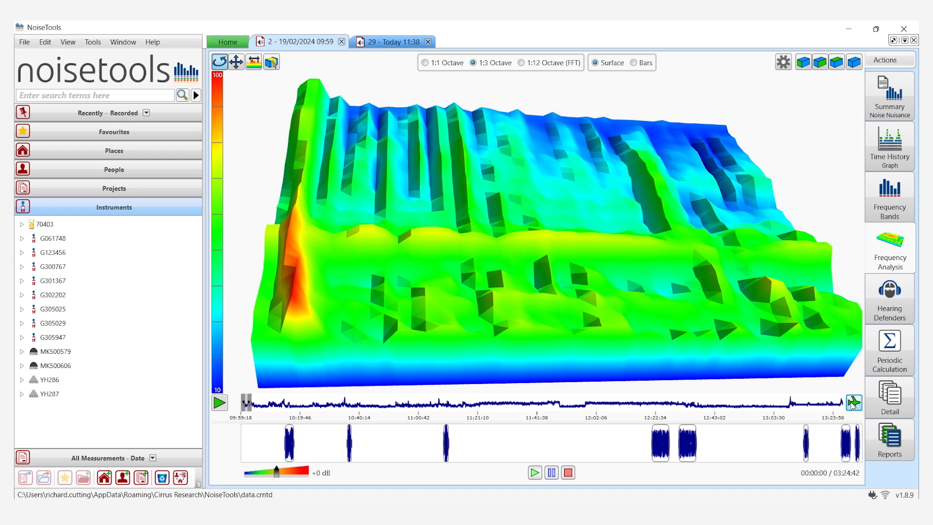
Open the hearing defenders list and select the 3M EARsoft Yellow Neon Ear Plugs to view their attenuation results
click(880, 288)
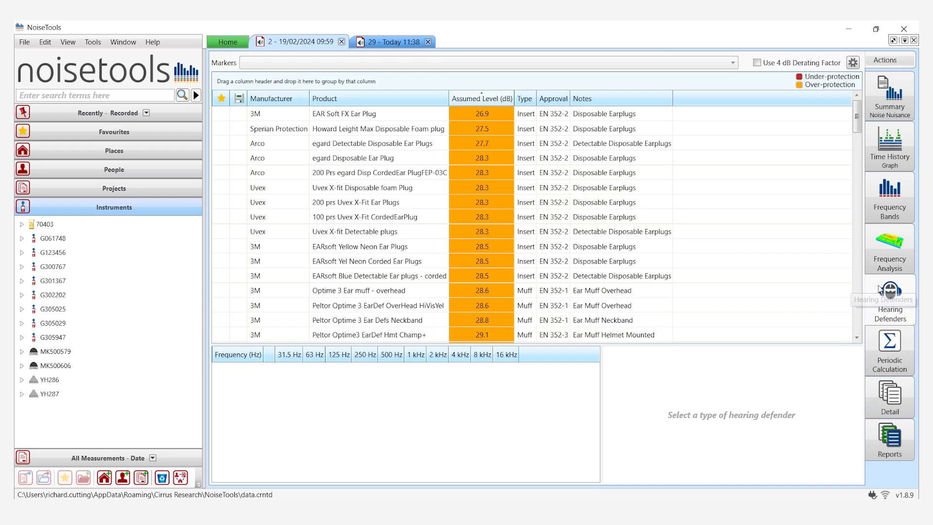
click(667, 249)
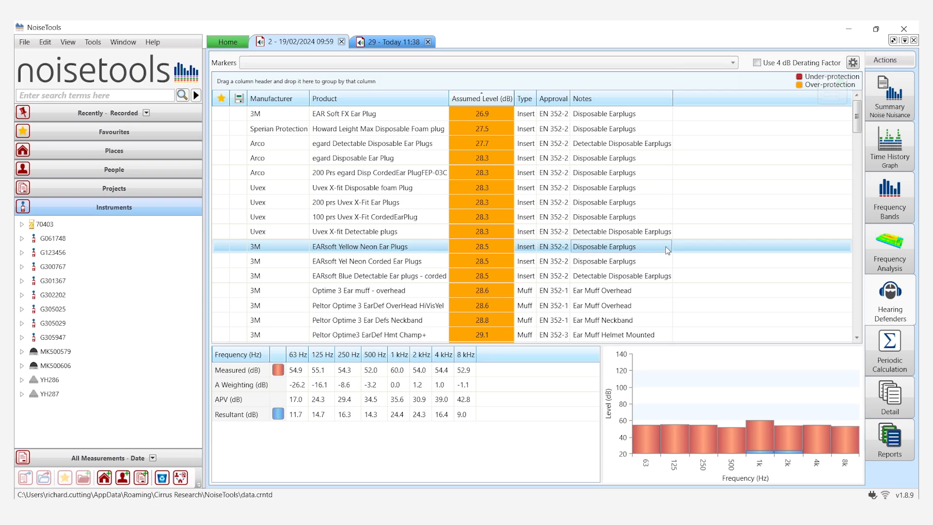
Check the periodic calculation's period options, and load the broadband time history in the measurement's detail view
click(891, 365)
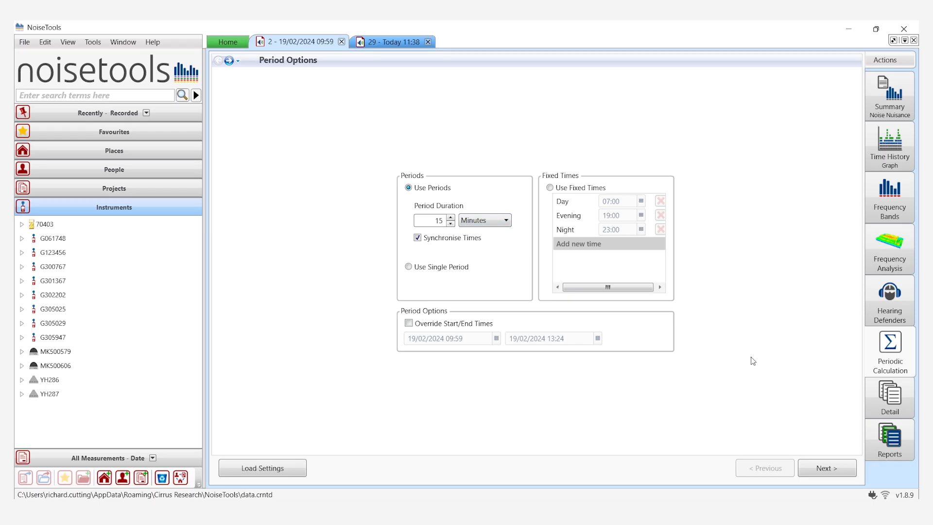
click(881, 399)
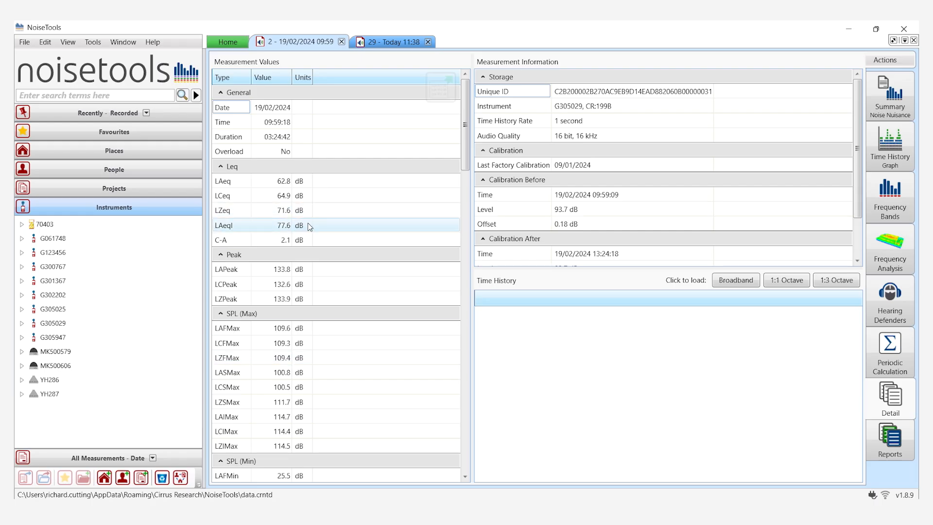
click(733, 288)
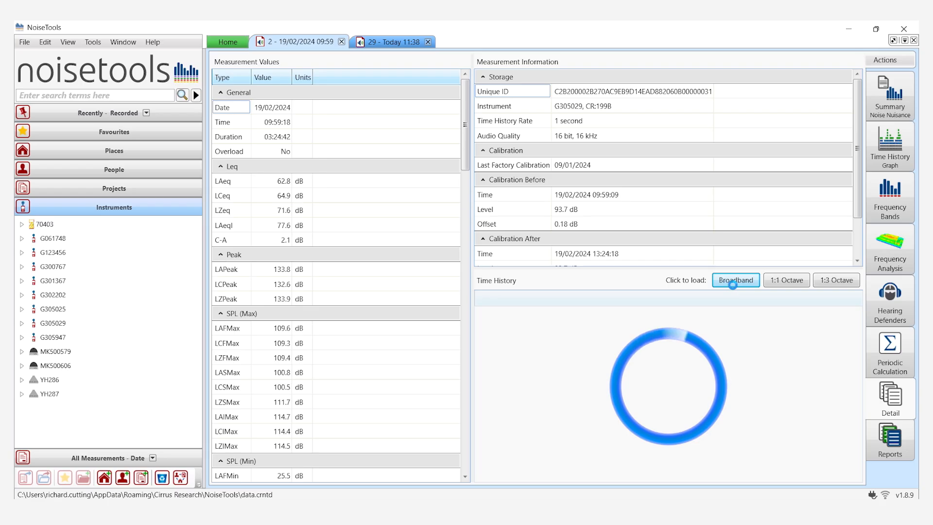